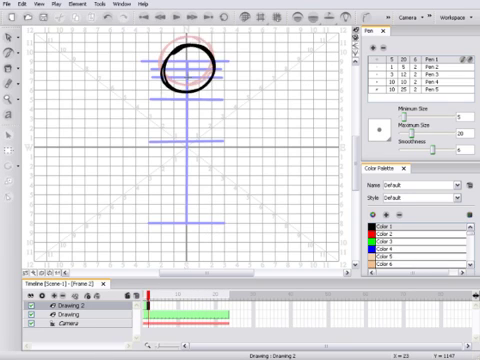
# Step: Step back one frame in the walk_cycle_clean exposure sheet
pyautogui.press(',')
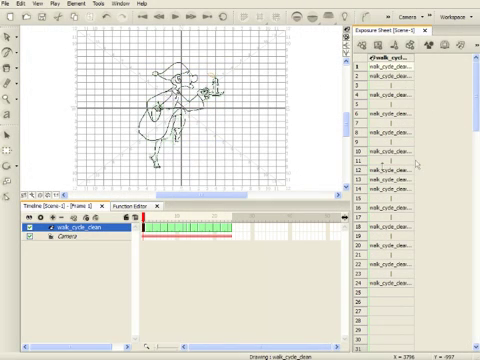
# Step: Turn on exposure-sheet thumbnails and step through the walk-cycle frames, including frame 5
pyautogui.click(430, 52)
pyautogui.press('.')
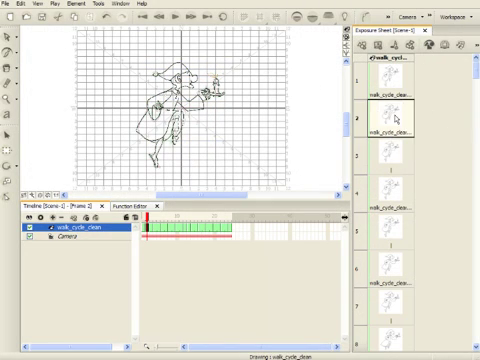
pyautogui.press('.')
pyautogui.press('.')
pyautogui.click(390, 230)
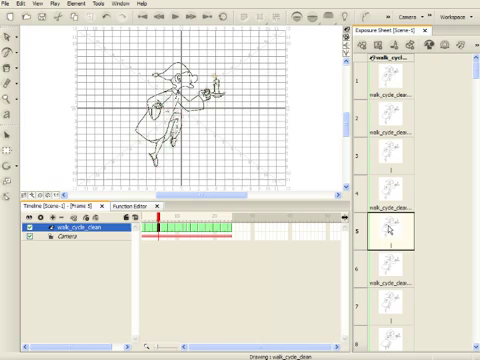
pyautogui.press('.')
pyautogui.press('.')
pyautogui.press('.')
pyautogui.press('.')
pyautogui.press('.')
pyautogui.press('.')
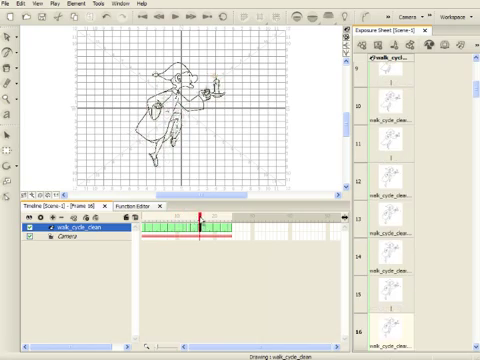
pyautogui.press(',')
pyautogui.press(',')
pyautogui.press(',')
pyautogui.press(',')
pyautogui.press(',')
pyautogui.press(',')
pyautogui.press('.')
pyautogui.press('.')
pyautogui.press('.')
pyautogui.press('.')
pyautogui.press('.')
pyautogui.press('.')
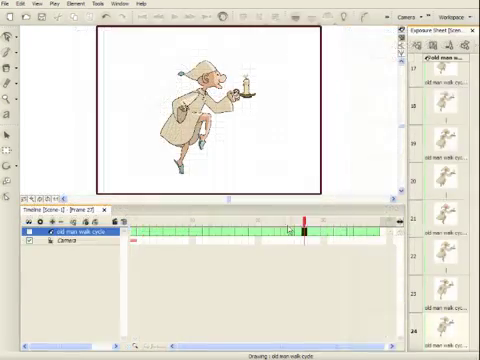
# Step: Animate the old man walking from lower-left at frame 1 to the right at frame 38
pyautogui.moveTo(303, 230)
pyautogui.mouseDown()
pyautogui.moveTo(245, 222)
pyautogui.moveTo(270, 230)
pyautogui.moveTo(134, 231)
pyautogui.mouseUp()
pyautogui.click(8, 150)
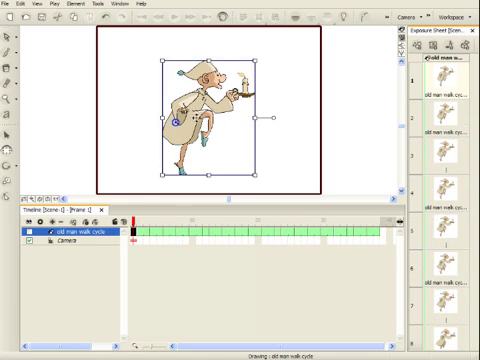
pyautogui.moveTo(208, 118); pyautogui.dragTo(152, 132)
pyautogui.moveTo(133, 231); pyautogui.dragTo(377, 230)
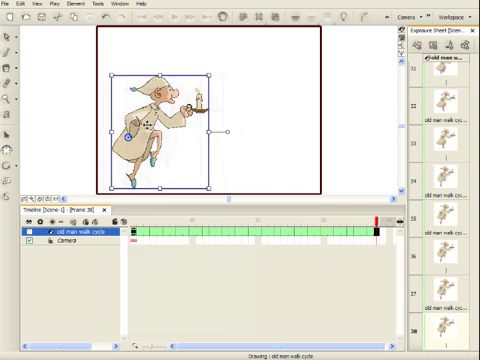
pyautogui.moveTo(120, 137); pyautogui.dragTo(235, 137)
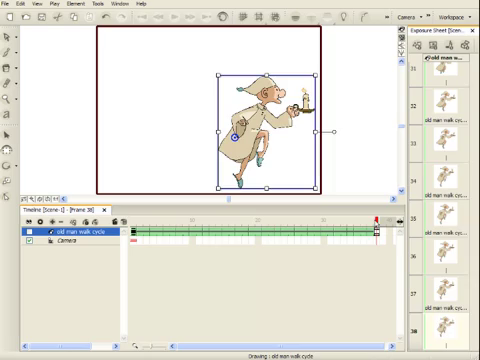
pyautogui.moveTo(377, 222)
pyautogui.mouseDown()
pyautogui.moveTo(146, 222)
pyautogui.moveTo(240, 230)
pyautogui.moveTo(372, 230)
pyautogui.mouseUp()
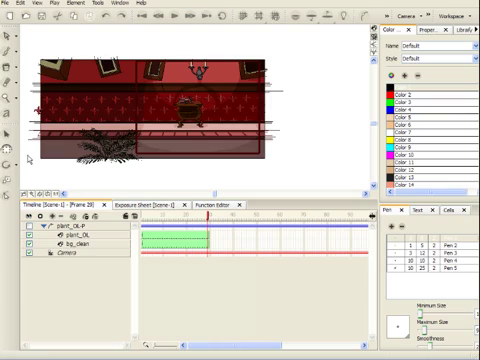
# Step: Shift the room background right and loop the ghost peg's motion over 29 frames
pyautogui.click(58, 120)
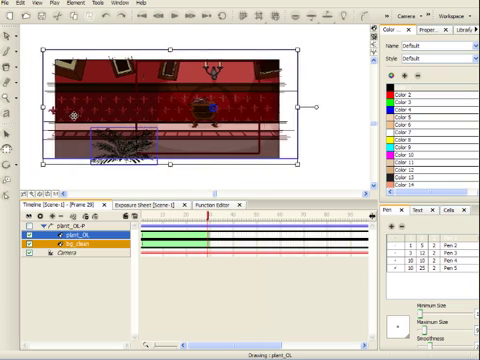
pyautogui.moveTo(58, 120); pyautogui.dragTo(144, 116)
pyautogui.moveTo(200, 218)
pyautogui.mouseDown()
pyautogui.moveTo(143, 218)
pyautogui.moveTo(200, 218)
pyautogui.mouseUp()
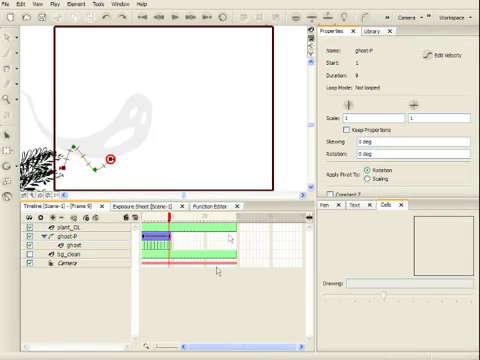
pyautogui.click(173, 236)
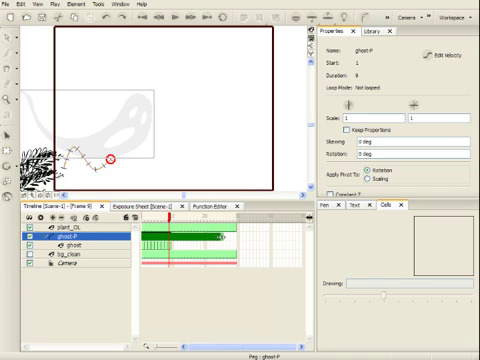
pyautogui.hotkey('ctrl', 'v')
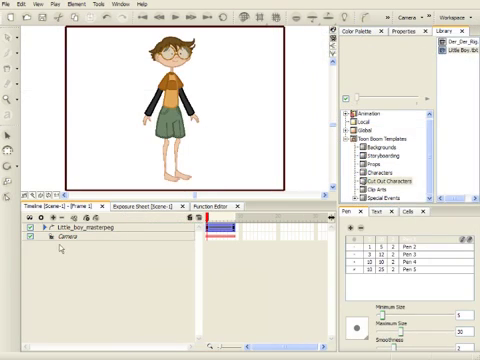
# Step: Expand Little_boy_masterpeg and rotate the r_up_arm layer to raise the right arm
pyautogui.click(75, 228)
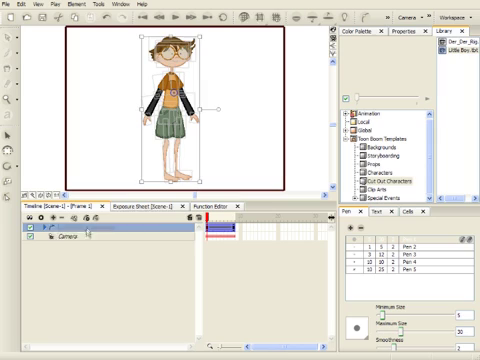
pyautogui.click(47, 228)
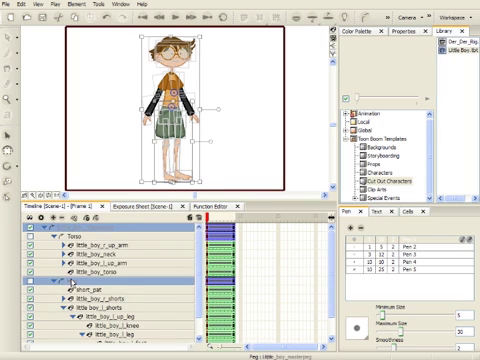
pyautogui.click(72, 280)
pyautogui.click(48, 236)
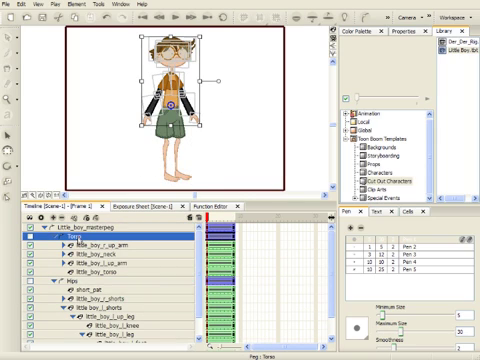
pyautogui.click(100, 245)
pyautogui.moveTo(185, 80)
pyautogui.mouseDown()
pyautogui.moveTo(215, 90)
pyautogui.moveTo(241, 82)
pyautogui.mouseUp()
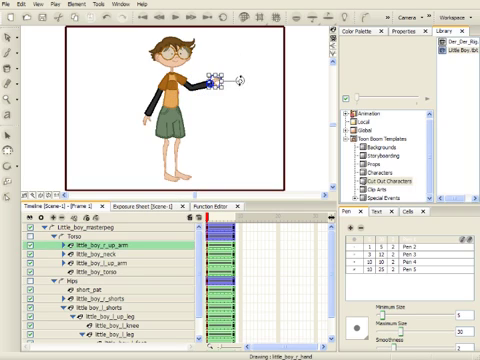
# Step: Rotate the neck layer to tilt the boy's head, then clear the selection
pyautogui.click(95, 253)
pyautogui.moveTo(170, 50); pyautogui.dragTo(190, 45)
pyautogui.press('Escape')
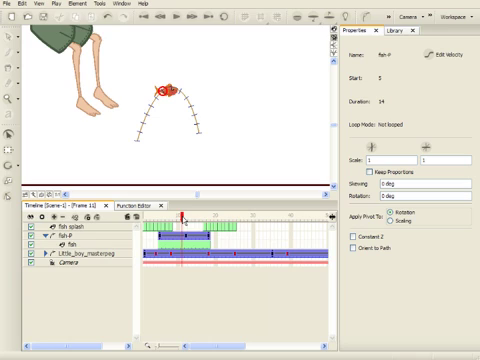
# Step: Enable Orient to Path on the fish-P peg and scrub to preview the jump
pyautogui.click(70, 236)
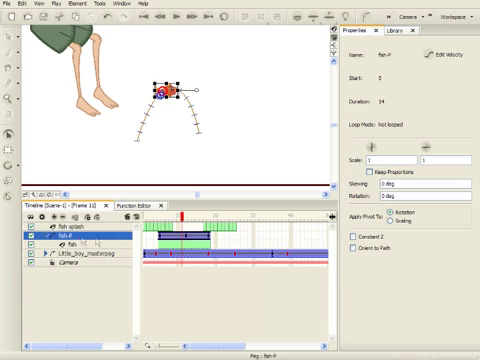
pyautogui.click(352, 248)
pyautogui.moveTo(182, 215)
pyautogui.mouseDown()
pyautogui.moveTo(209, 215)
pyautogui.moveTo(185, 215)
pyautogui.mouseUp()
# Step: Apply the Extreme fast in/out easing preset to the fish's velocity, then rewind the jump
pyautogui.click(133, 205)
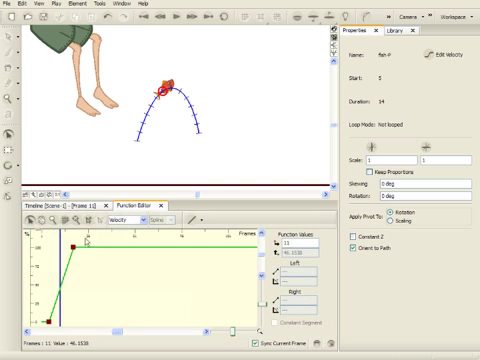
pyautogui.click(201, 221)
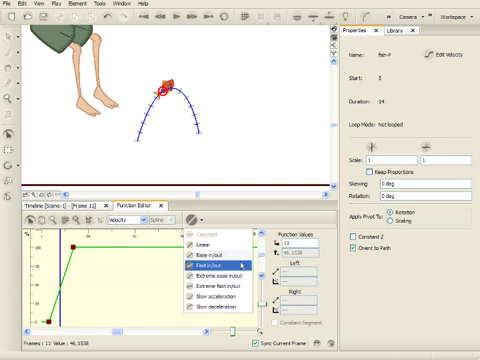
pyautogui.click(220, 286)
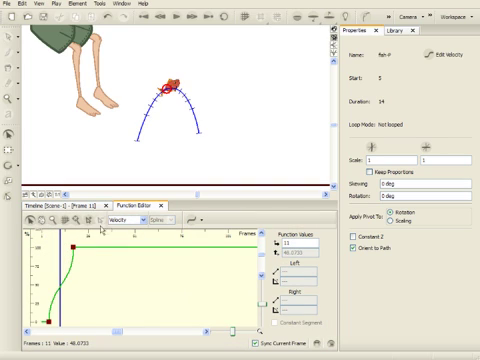
pyautogui.click(80, 206)
pyautogui.moveTo(181, 216); pyautogui.dragTo(145, 216)
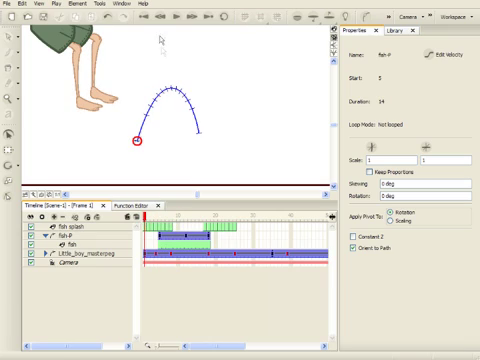